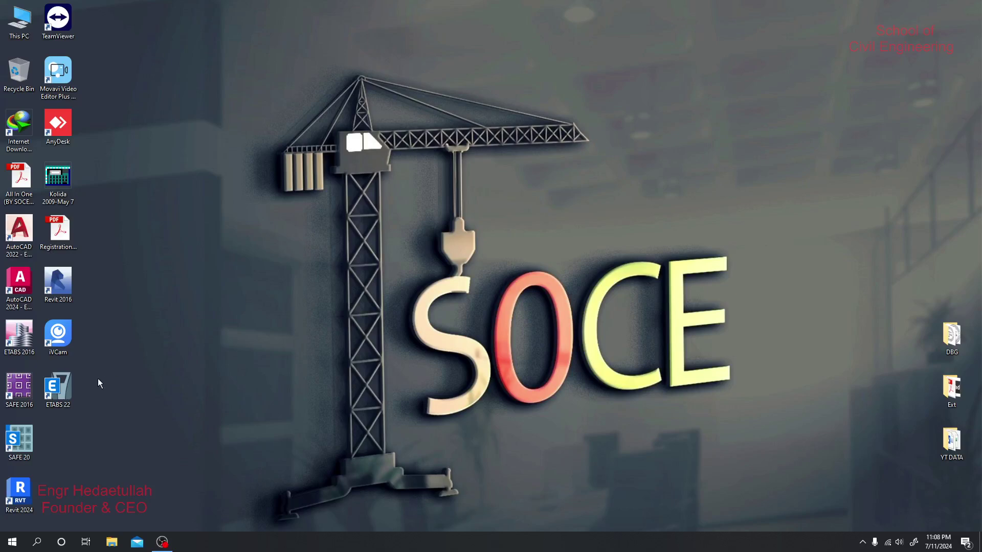
# Launch ETABS 22 and view the product releases and latest news on its start page.
pyautogui.doubleClick(70, 386)
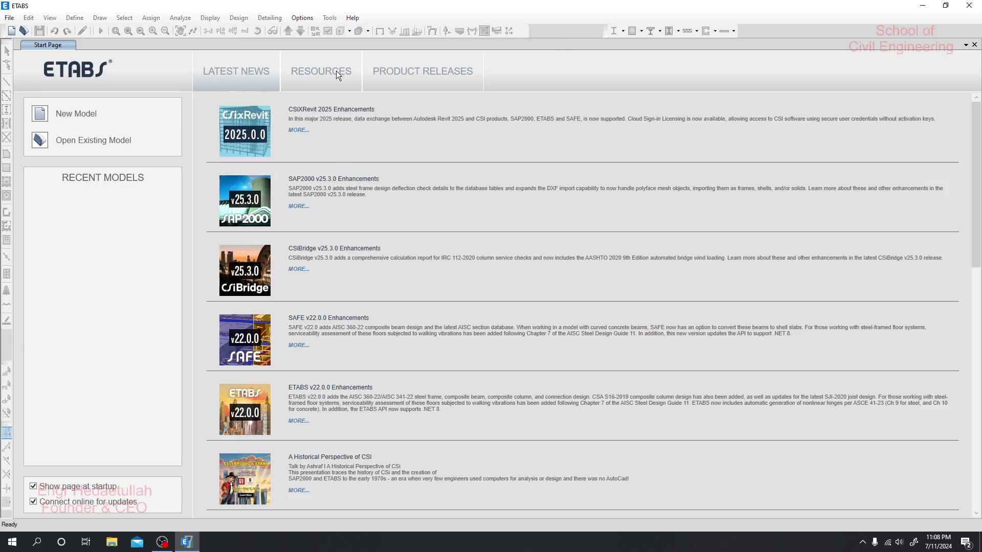
pyautogui.click(435, 81)
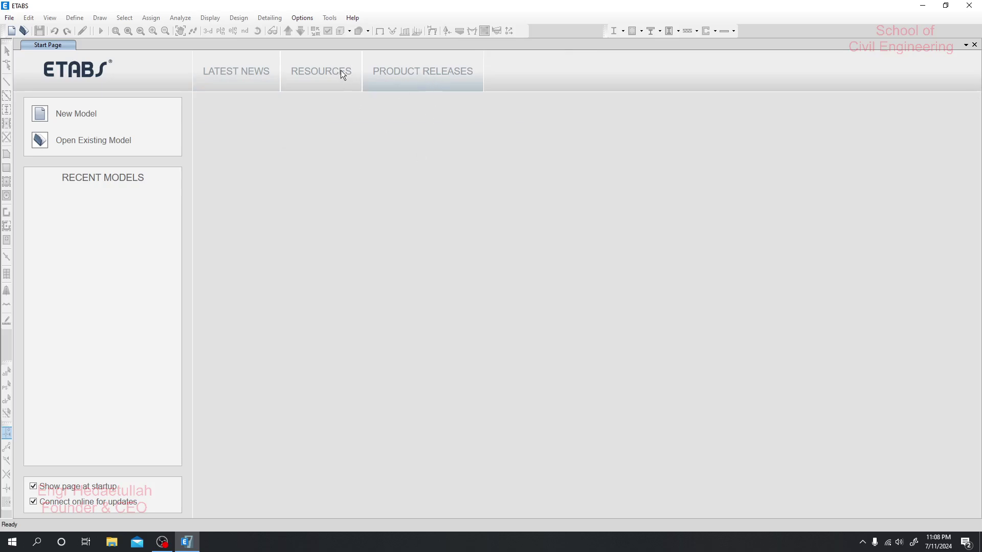
pyautogui.click(242, 77)
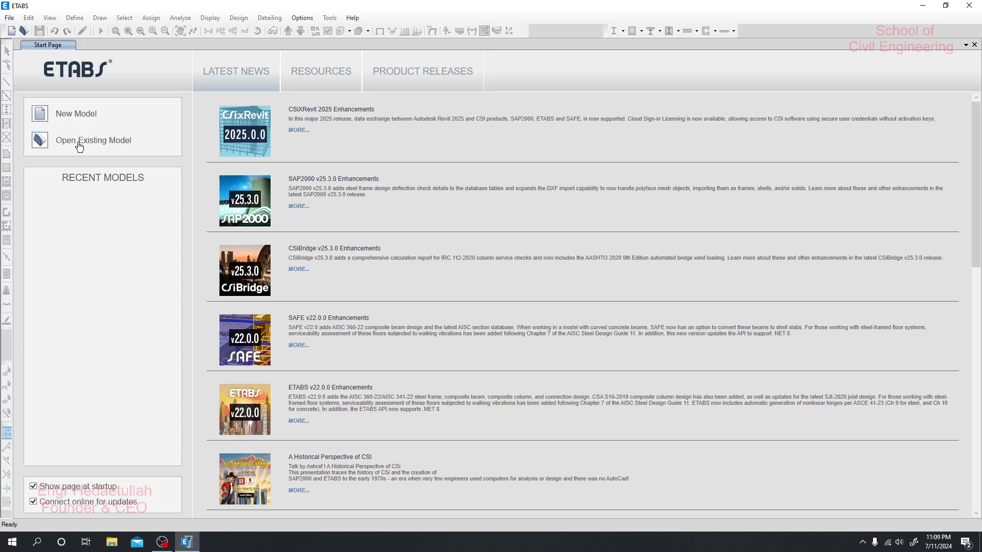
pyautogui.click(39, 140)
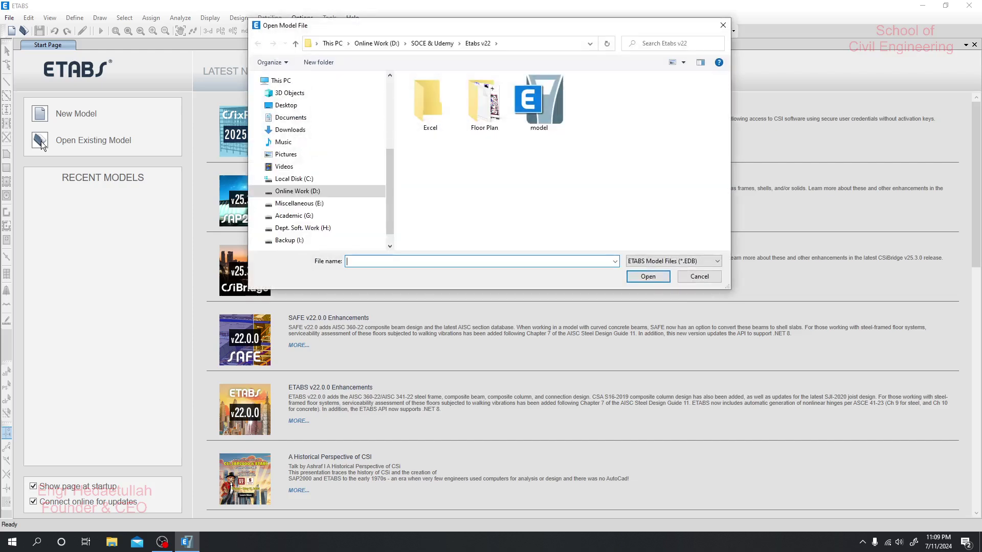
pyautogui.click(554, 105)
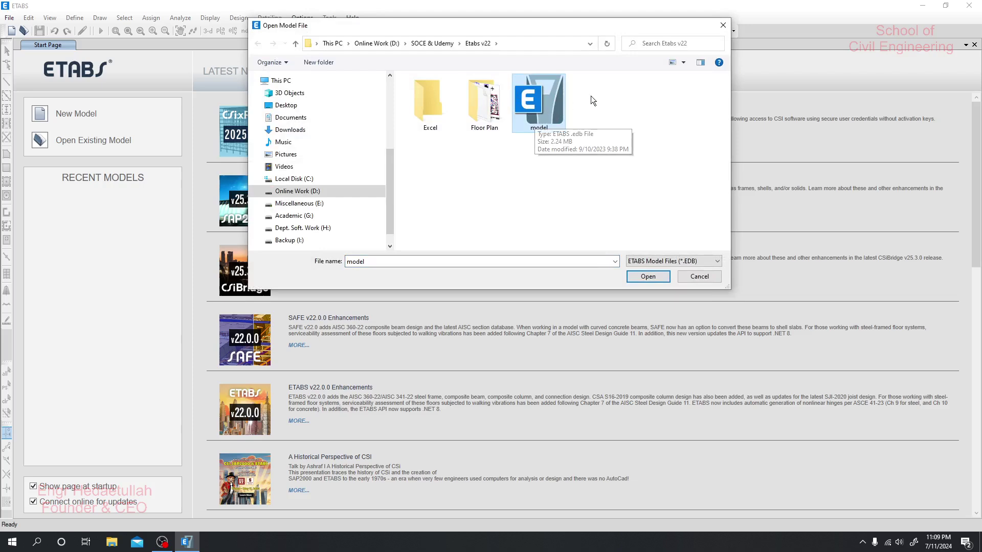
pyautogui.click(646, 278)
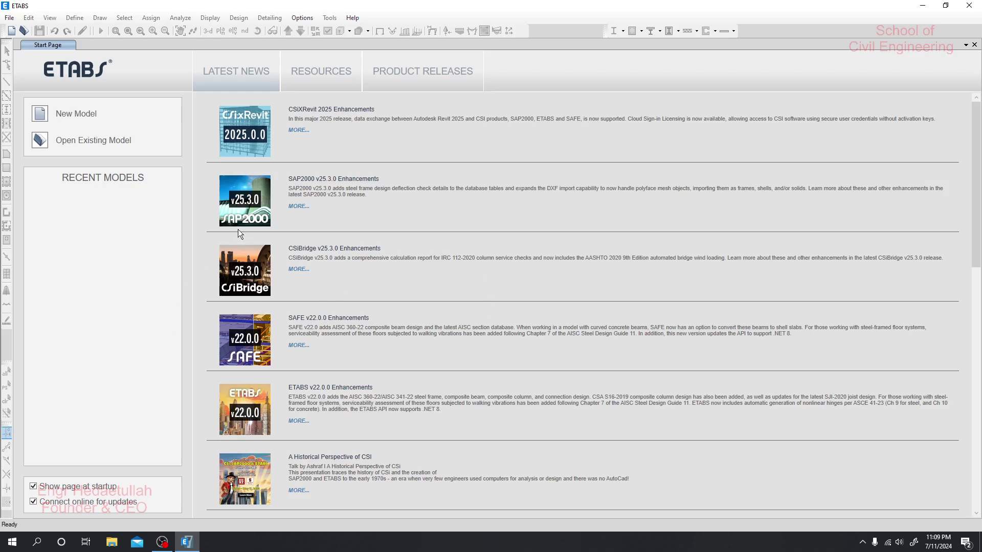
# Turn off showing the start page at startup and connecting online for updates.
pyautogui.click(34, 487)
pyautogui.click(33, 487)
pyautogui.click(9, 19)
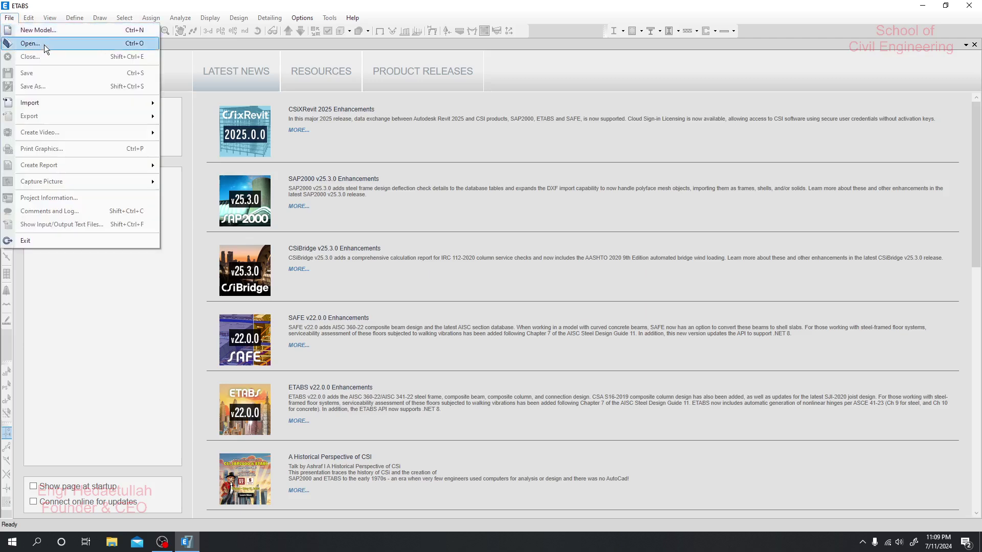
pyautogui.moveTo(38, 103)
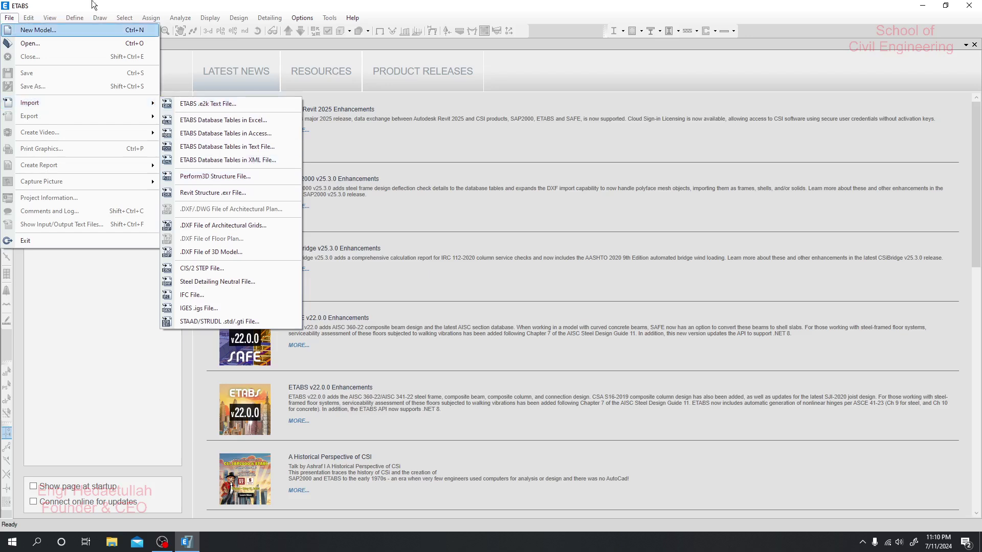
pyautogui.click(118, 60)
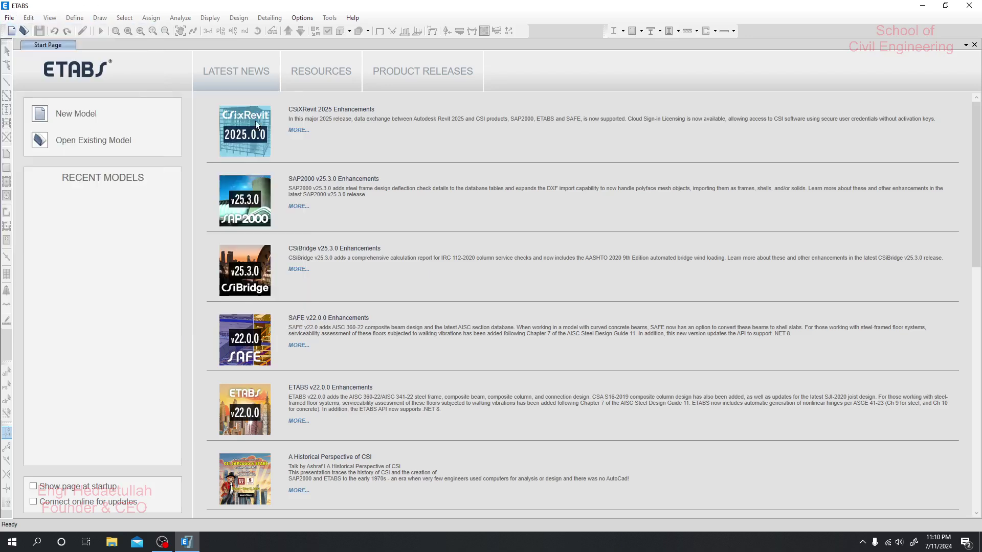
pyautogui.rightClick(759, 26)
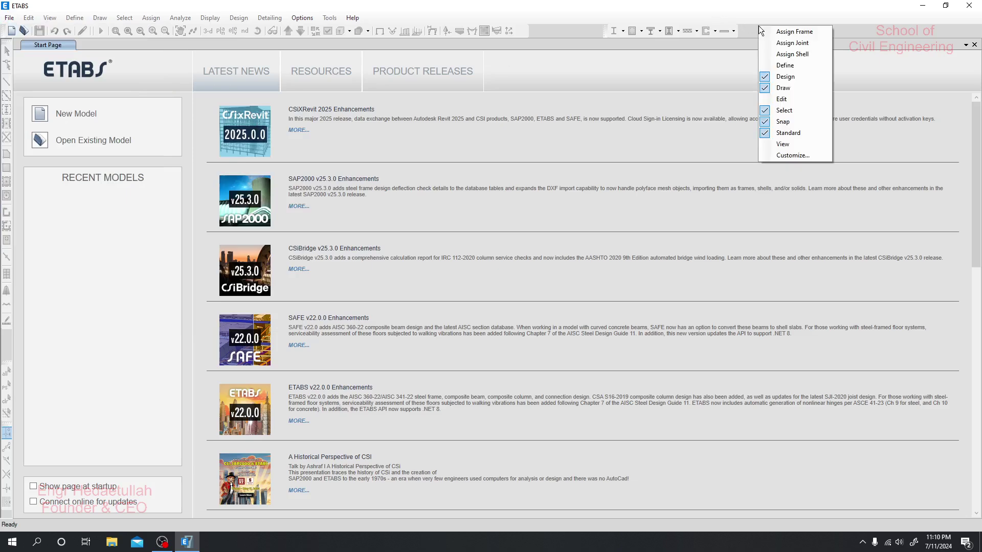
pyautogui.click(443, 16)
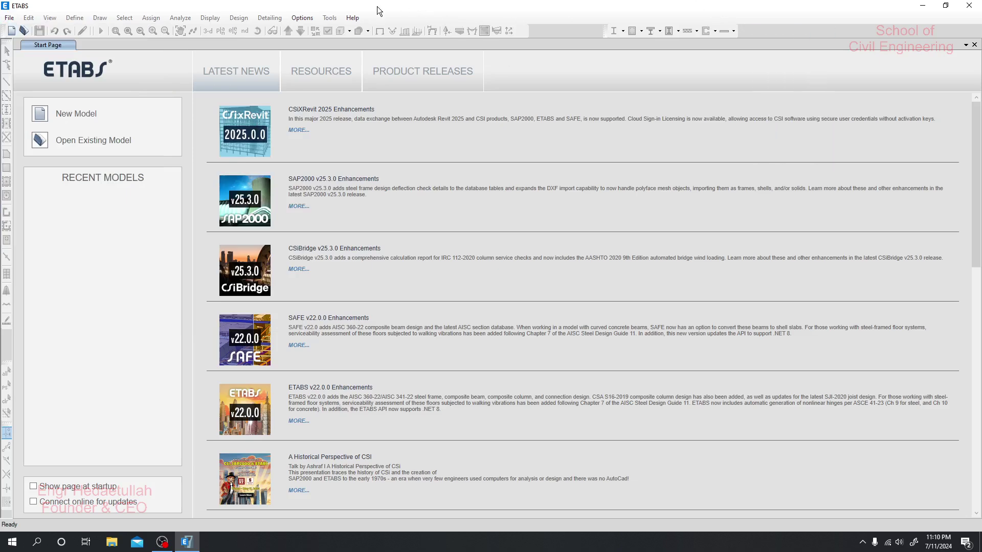
pyautogui.doubleClick(184, 10)
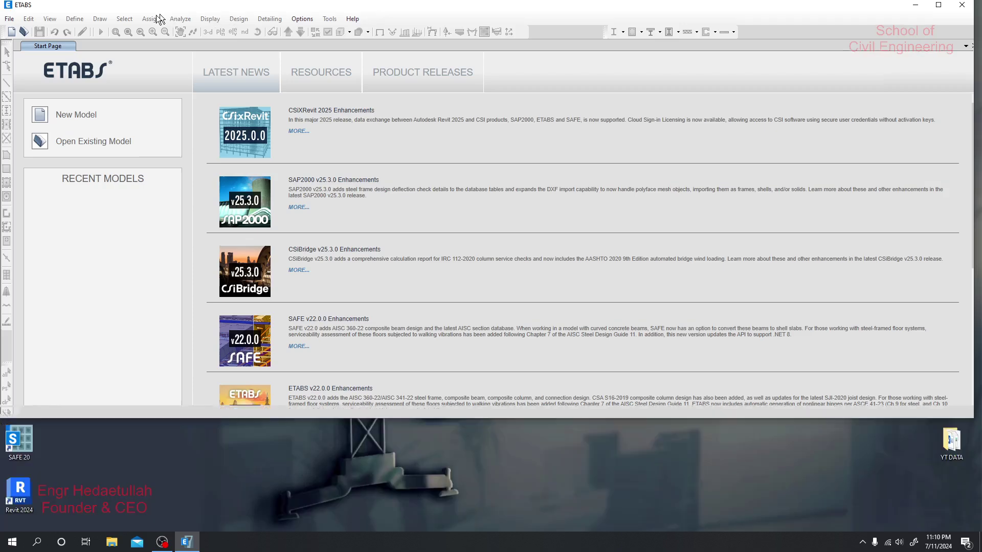
pyautogui.click(937, 8)
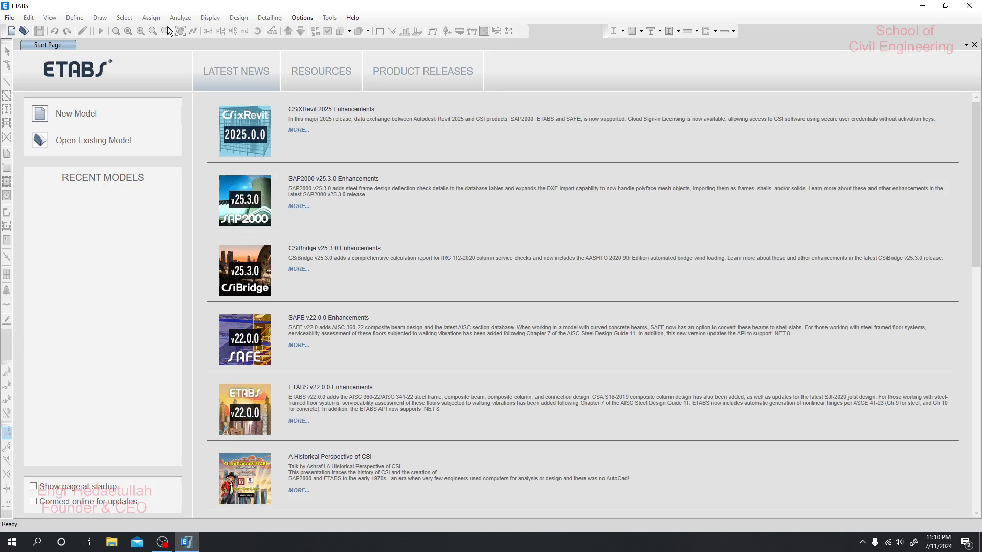
# Display the Assign Frame toolbar and hide it again.
pyautogui.rightClick(764, 31)
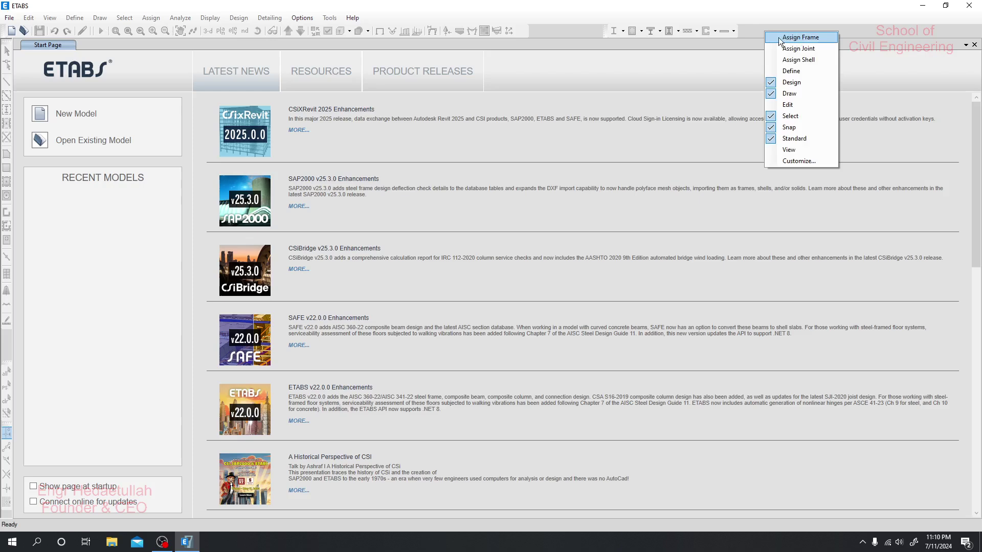
pyautogui.click(798, 38)
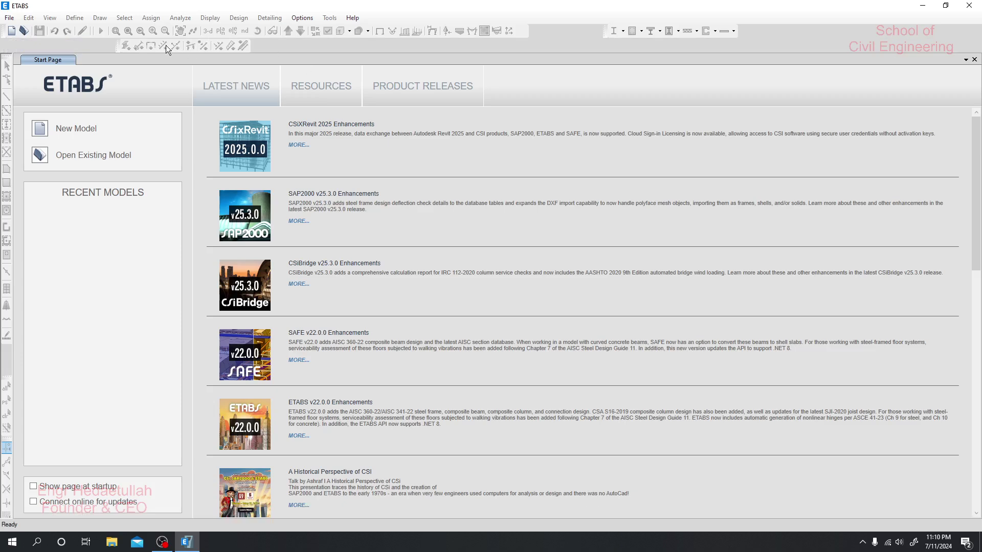
pyautogui.rightClick(762, 36)
pyautogui.click(785, 42)
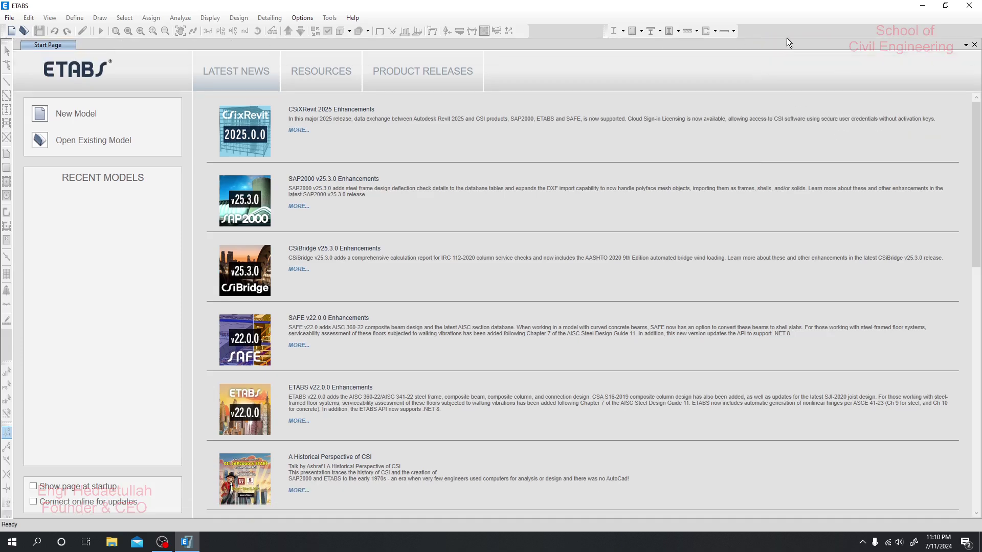
# Display the Edit and Define toolbars.
pyautogui.rightClick(782, 30)
pyautogui.click(813, 101)
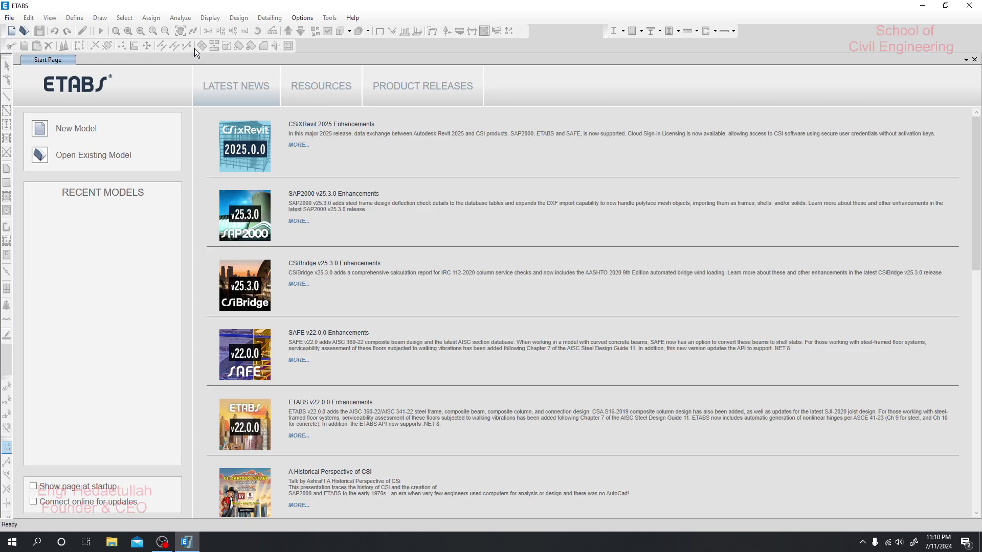
pyautogui.rightClick(803, 33)
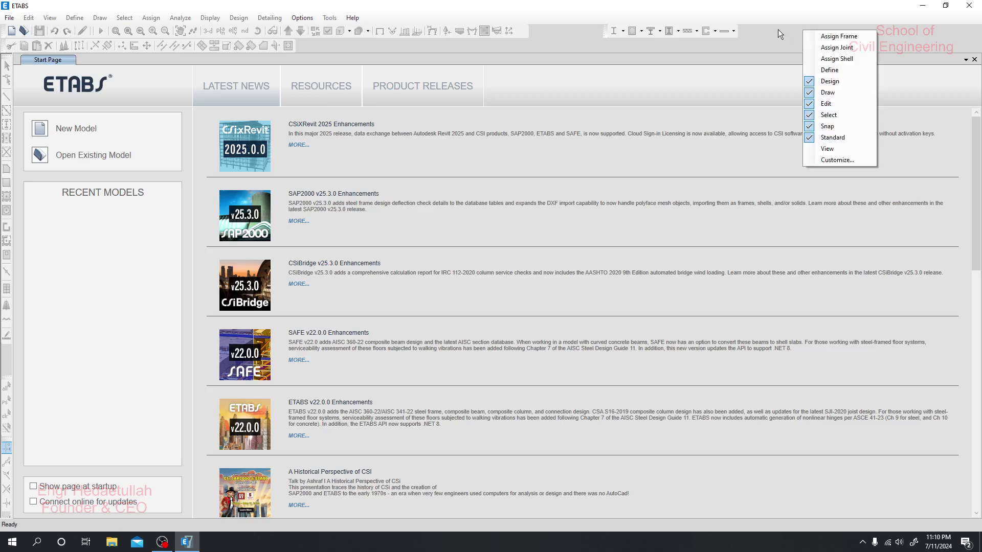
pyautogui.click(818, 70)
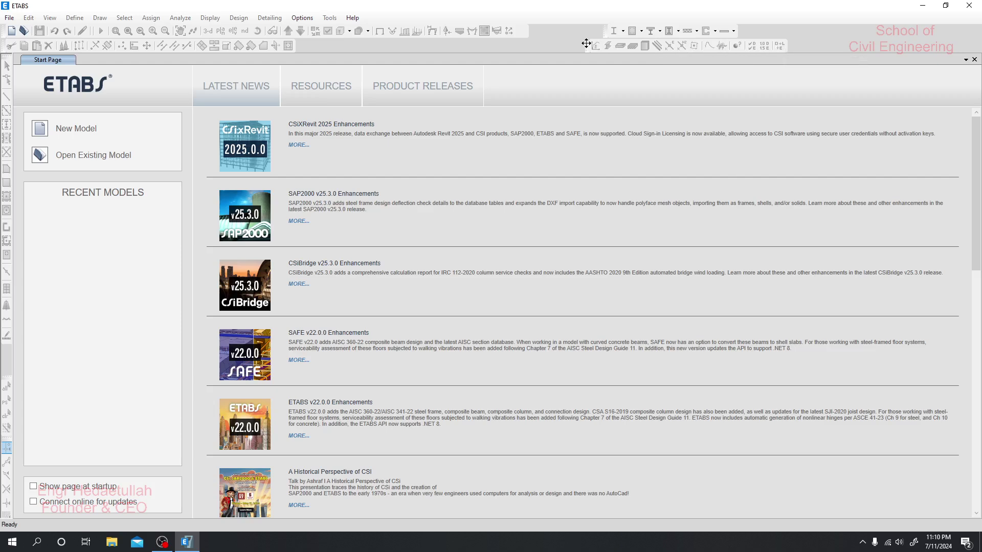
# Move the Define and Design toolbars up against their neighbouring toolbars and display the Assign Shell toolbar.
pyautogui.moveTo(584, 51); pyautogui.dragTo(294, 51)
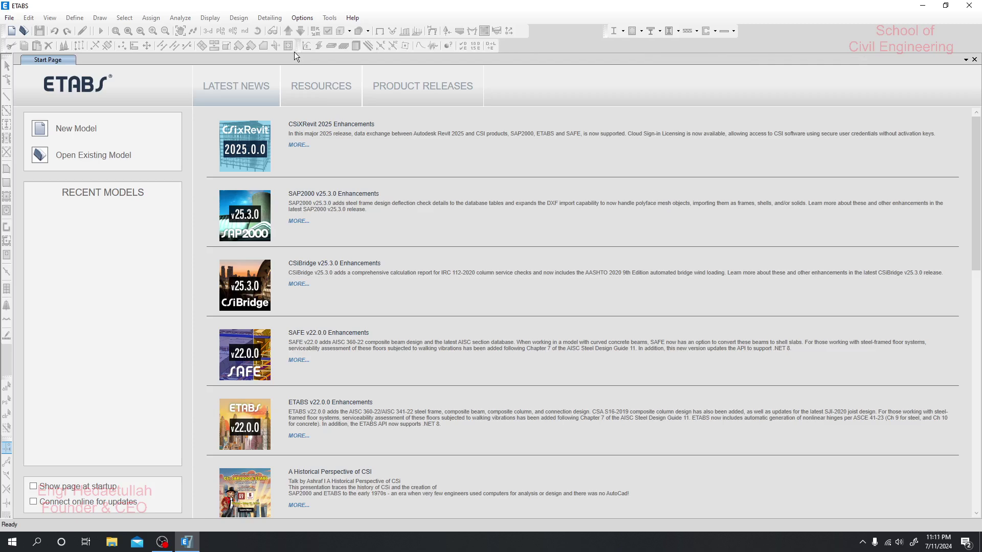
pyautogui.moveTo(606, 30); pyautogui.dragTo(527, 30)
pyautogui.rightClick(725, 35)
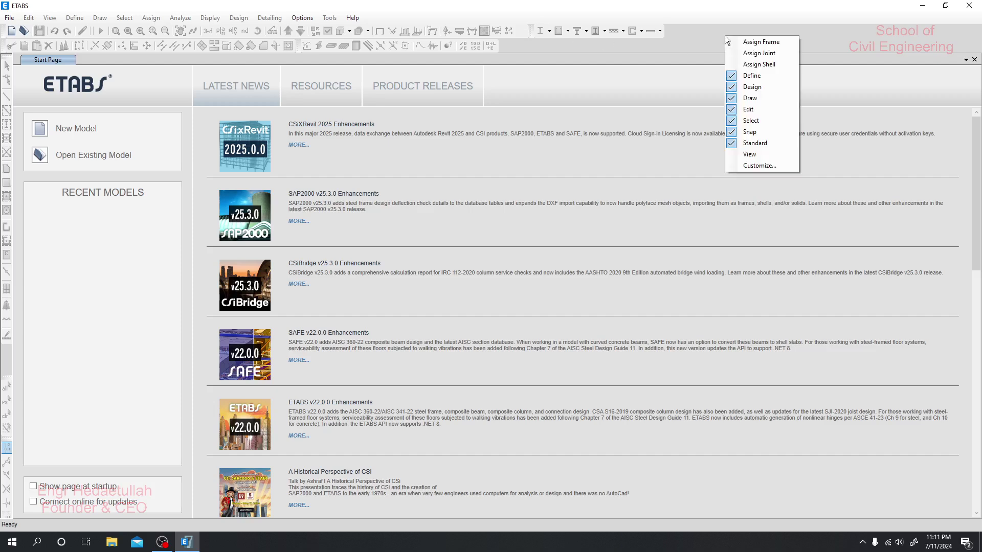
pyautogui.click(759, 67)
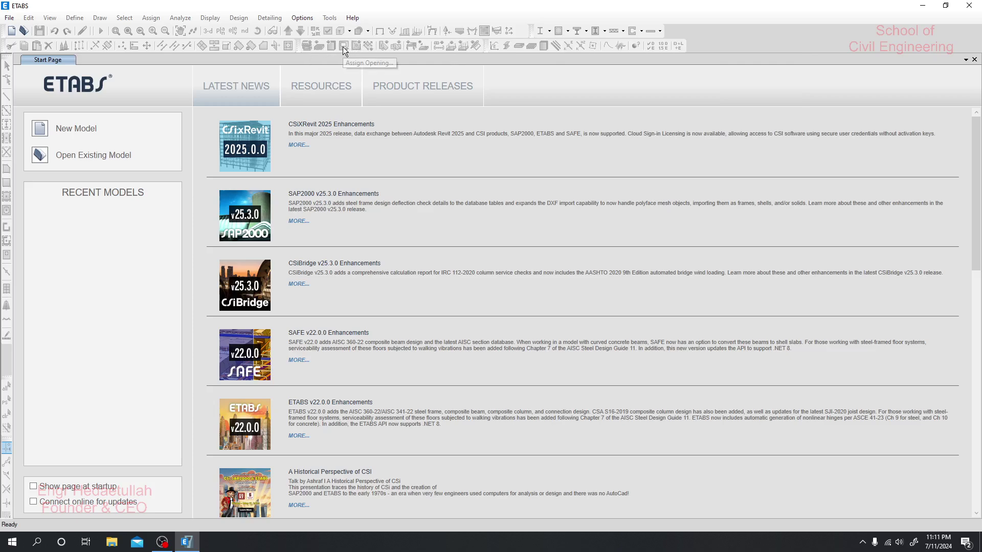
# Open the toolbar customization settings and look up the keyboard shortcuts of the Save As and Save commands.
pyautogui.rightClick(720, 29)
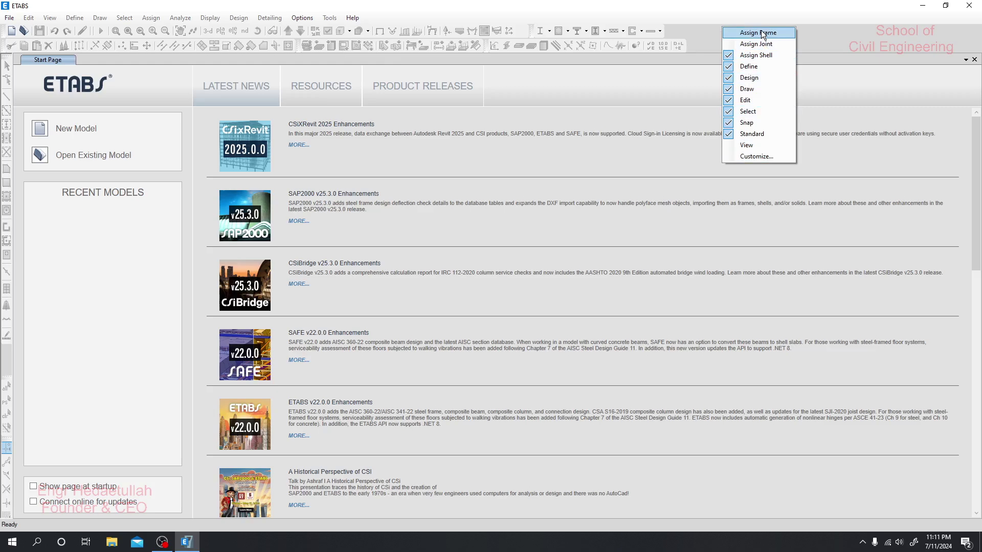
pyautogui.click(757, 157)
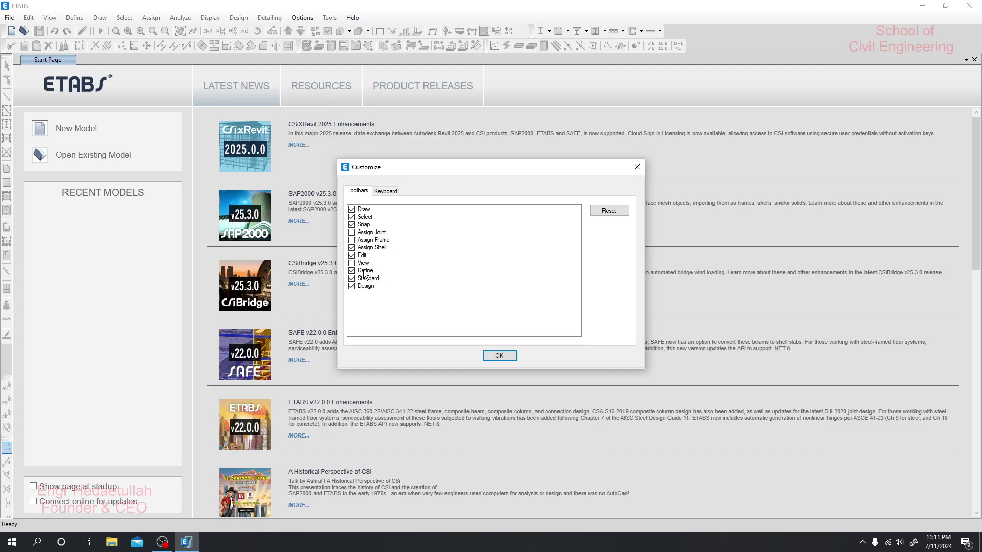
pyautogui.click(385, 191)
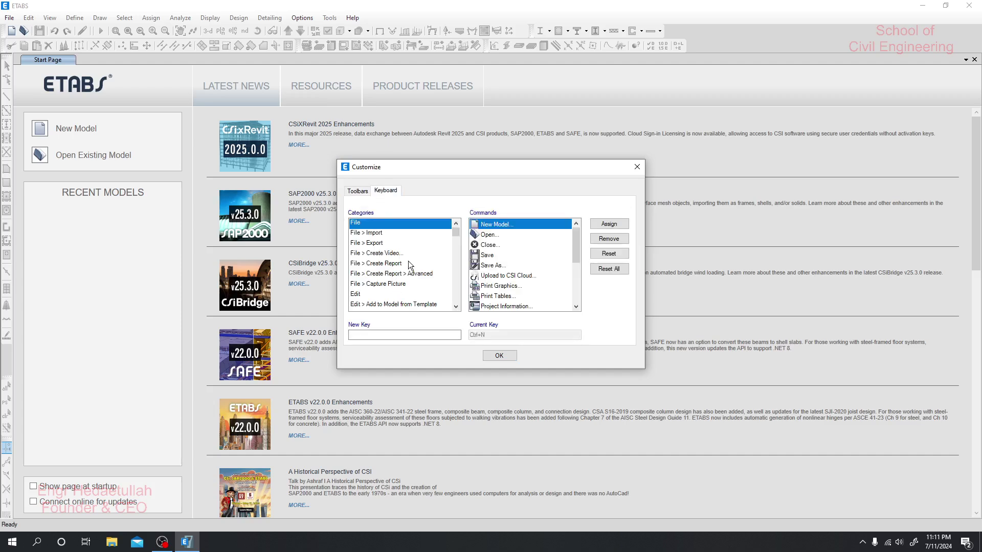
pyautogui.moveTo(438, 171); pyautogui.dragTo(615, 87)
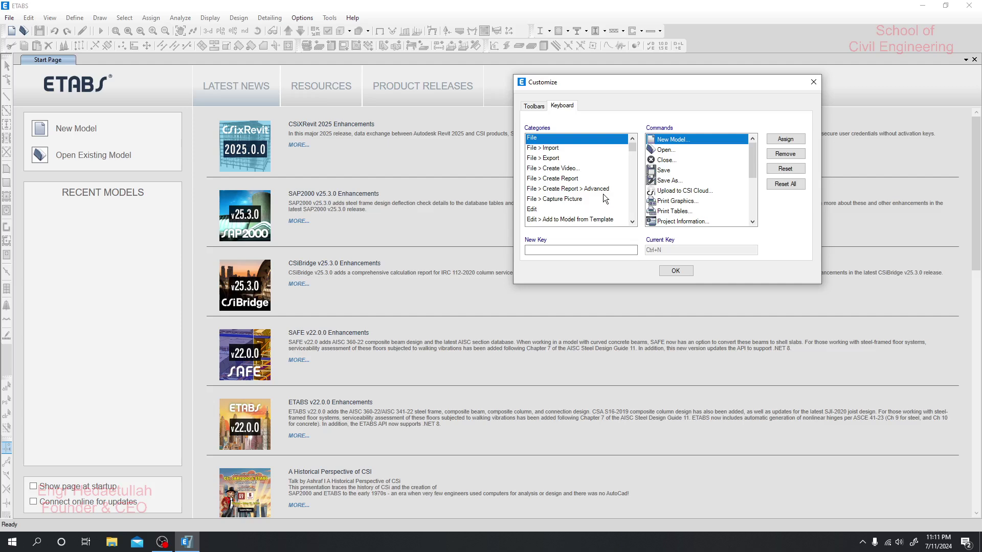
pyautogui.click(674, 182)
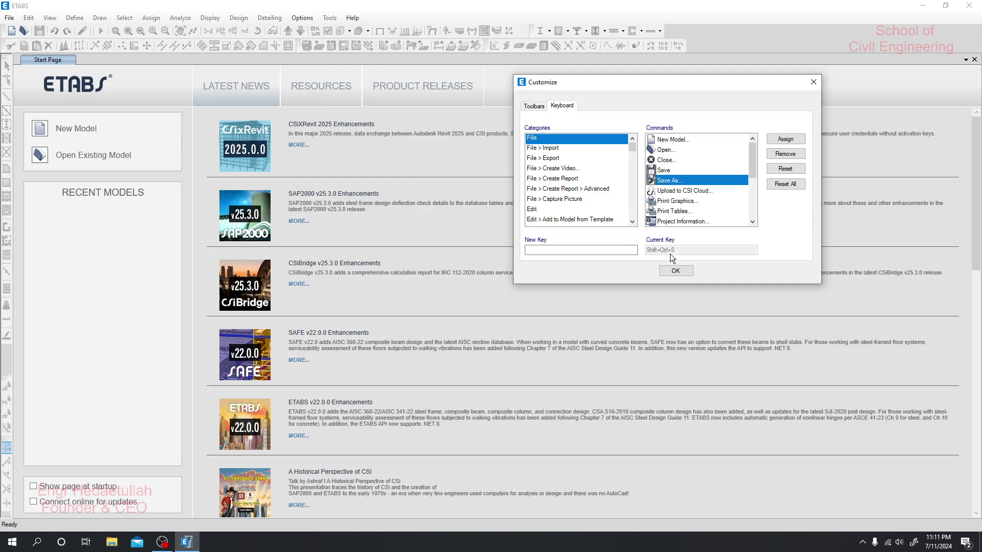
pyautogui.click(672, 171)
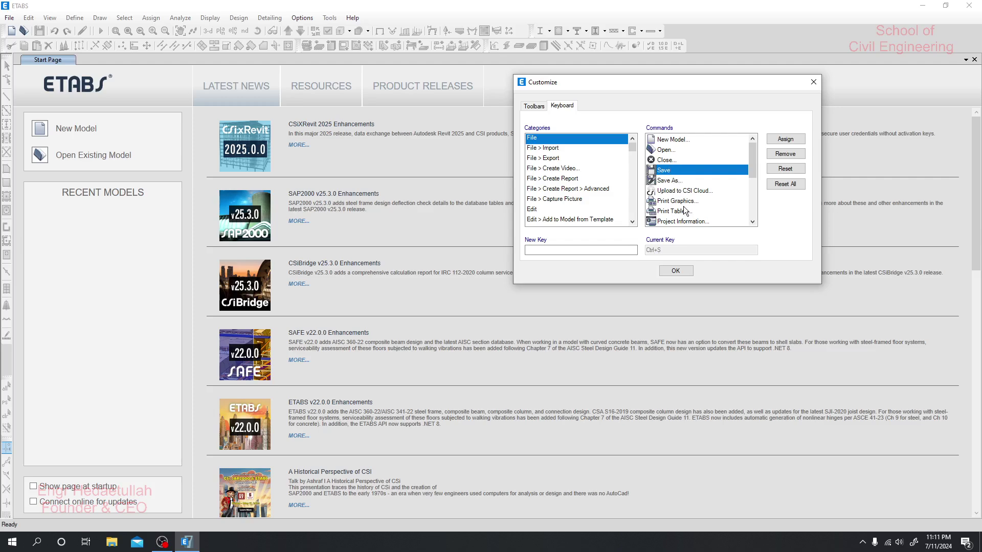
# Check the keyboard shortcuts of the advanced report commands and of the line spring, area spring and soil profile commands.
pyautogui.scroll(-3, 683, 206)
pyautogui.click(581, 194)
pyautogui.scroll(-5, 579, 195)
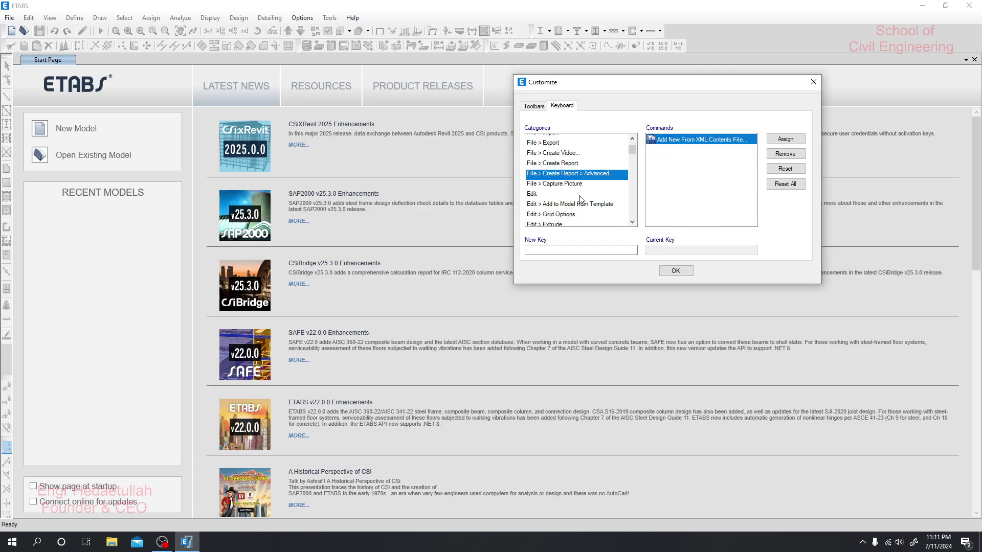
pyautogui.scroll(-1, 569, 214)
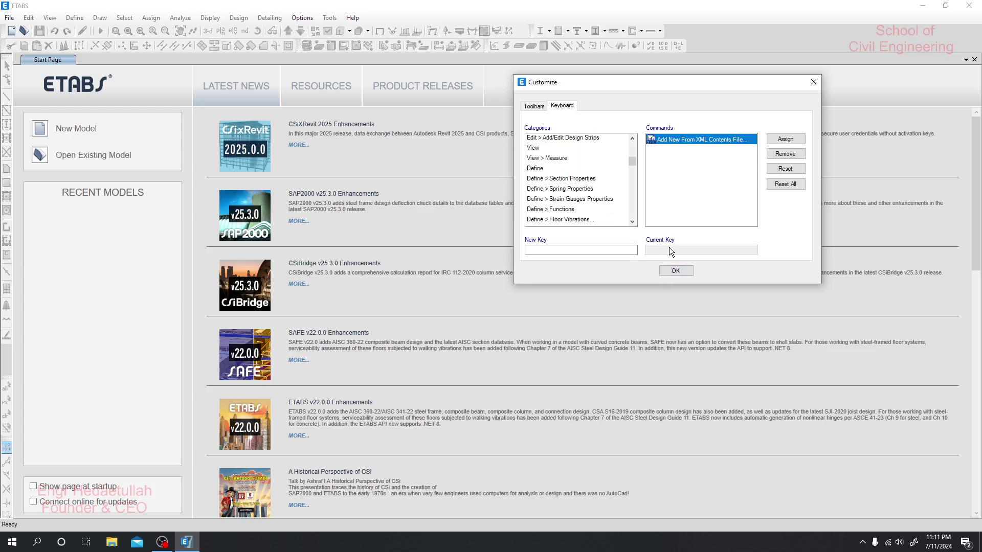
pyautogui.click(565, 189)
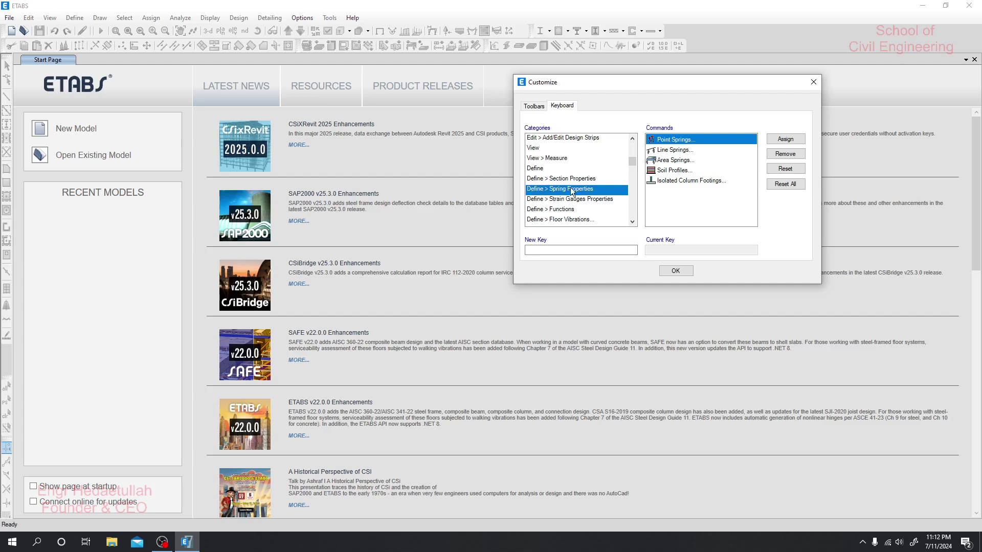
pyautogui.click(674, 152)
pyautogui.click(676, 161)
pyautogui.click(677, 170)
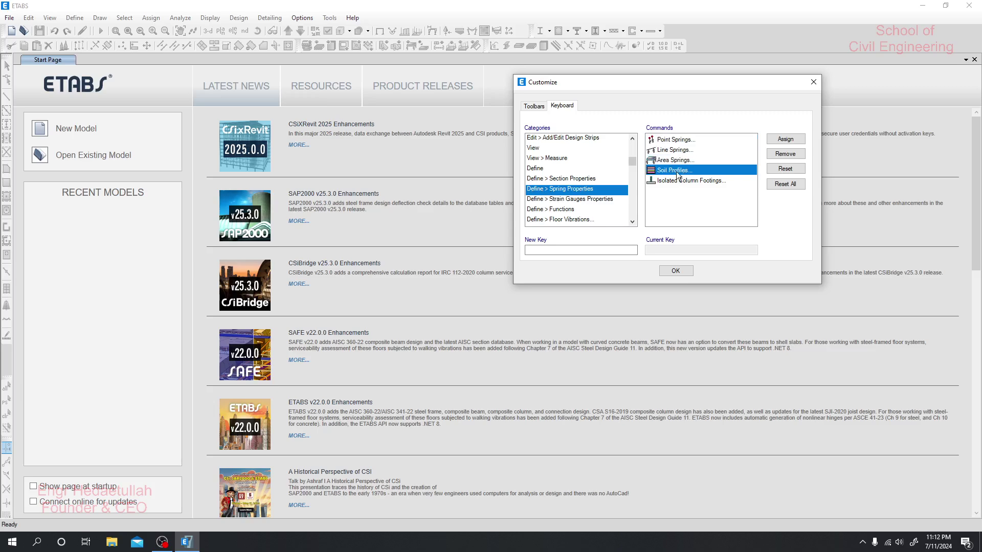
# Try entering a Ctrl+Shift shortcut for the Area Springs command, and close the customization settings without assigning it.
pyautogui.click(675, 160)
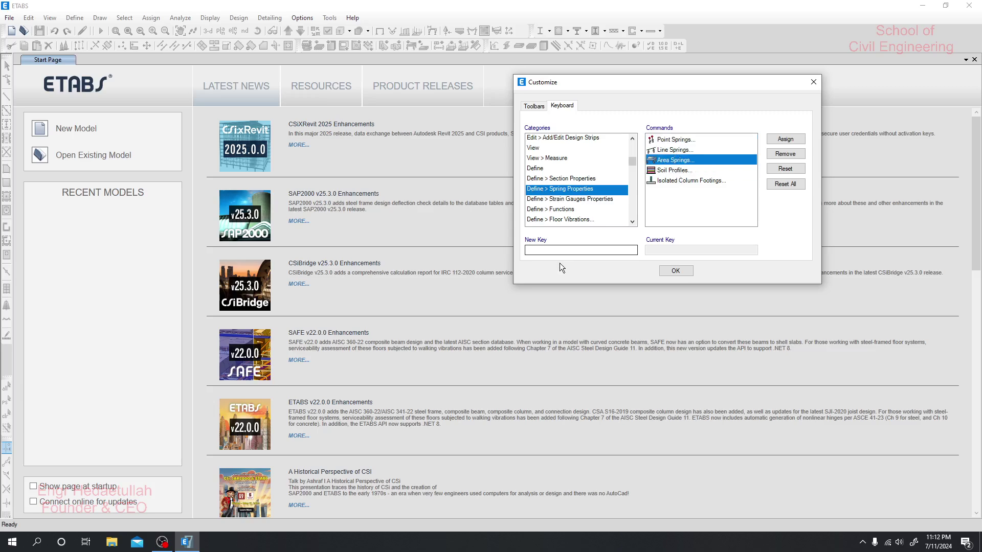
pyautogui.click(556, 249)
pyautogui.press('ctrl+Menu')
pyautogui.moveTo(563, 250); pyautogui.dragTo(514, 250)
pyautogui.moveTo(561, 250); pyautogui.dragTo(517, 253)
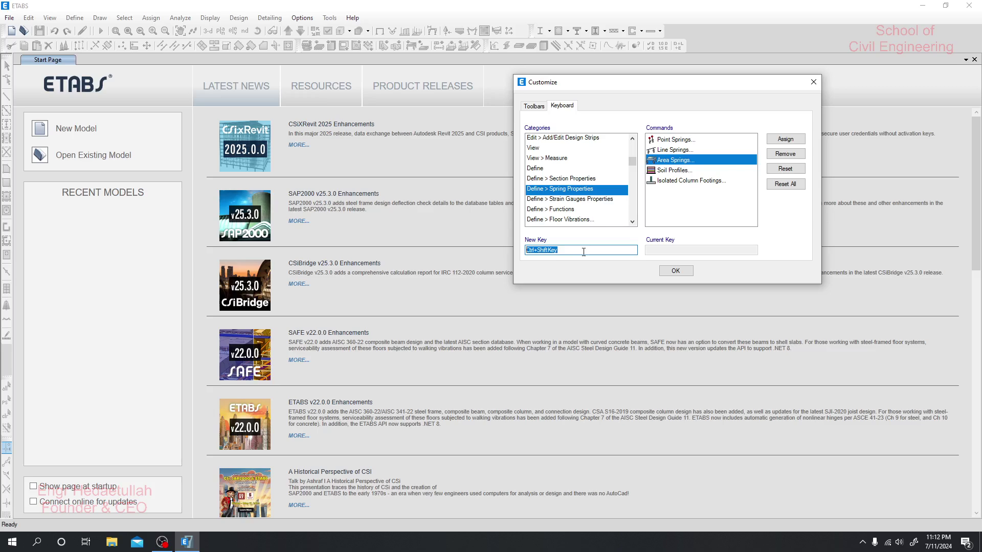
pyautogui.hotkey('ctrl', 'Down')
pyautogui.hotkey('ctrl', 'shift')
pyautogui.click(813, 84)
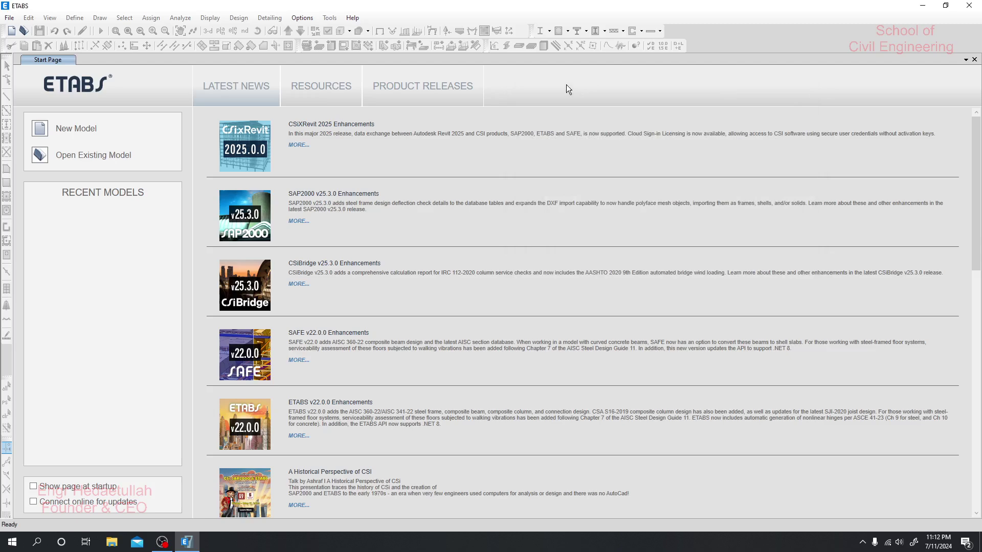
# Turn off the display of the Model Explorer and switch it back on.
pyautogui.click(306, 19)
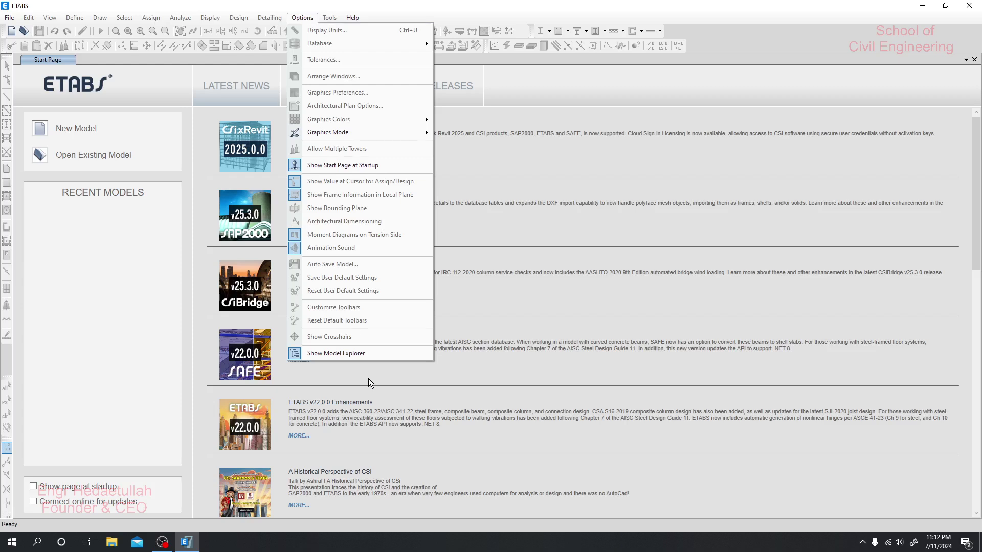
pyautogui.click(342, 354)
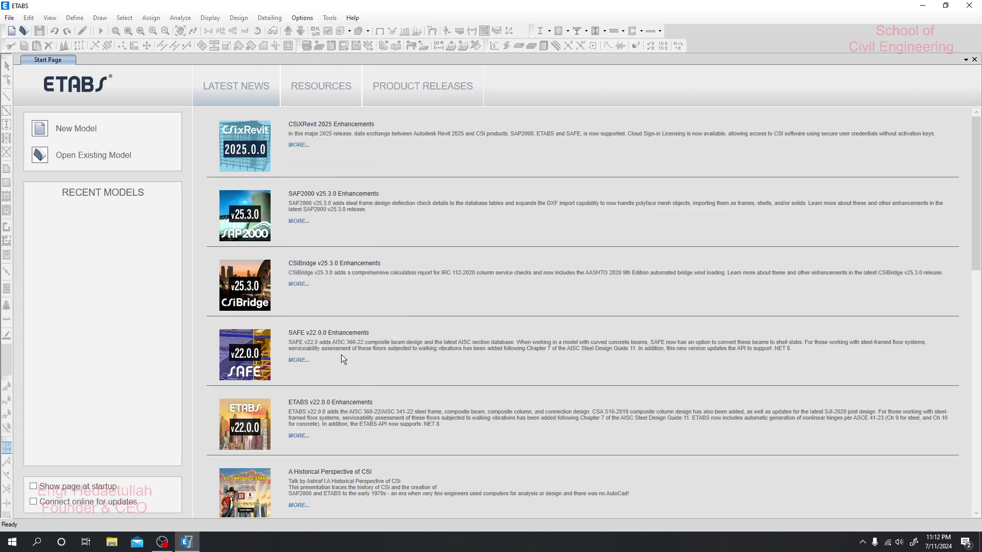
pyautogui.click(303, 18)
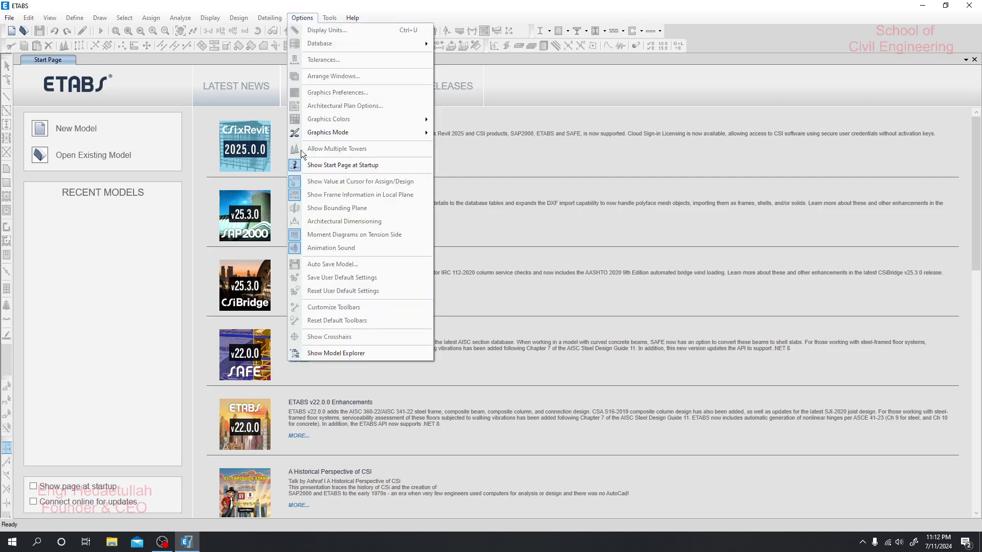
pyautogui.click(331, 351)
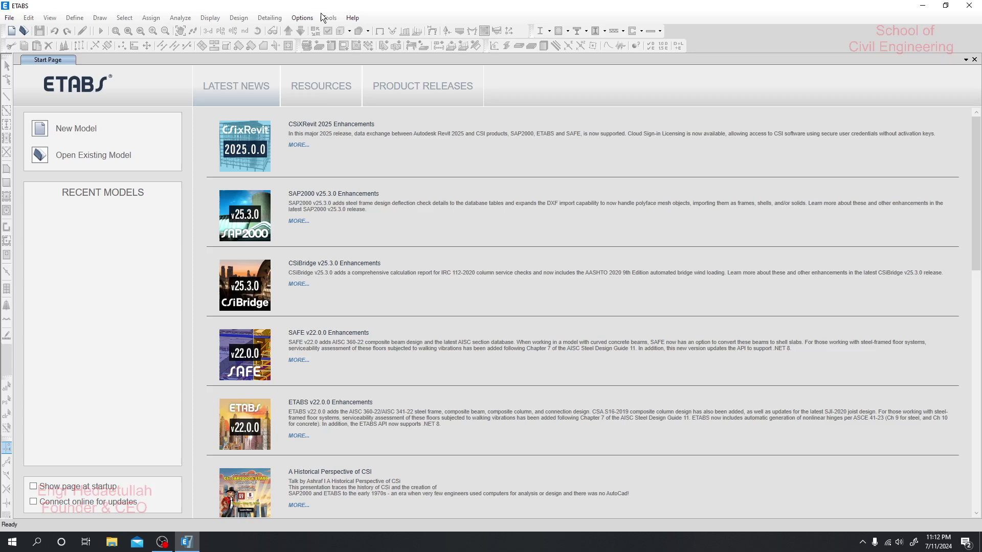
# Set the graphics mode to Standard Graphics.
pyautogui.click(307, 18)
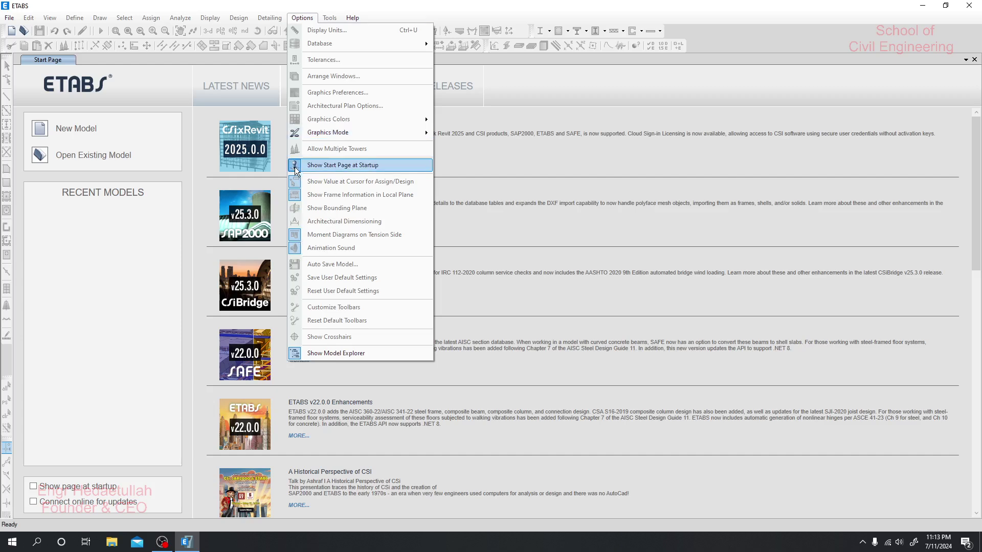
pyautogui.moveTo(338, 133)
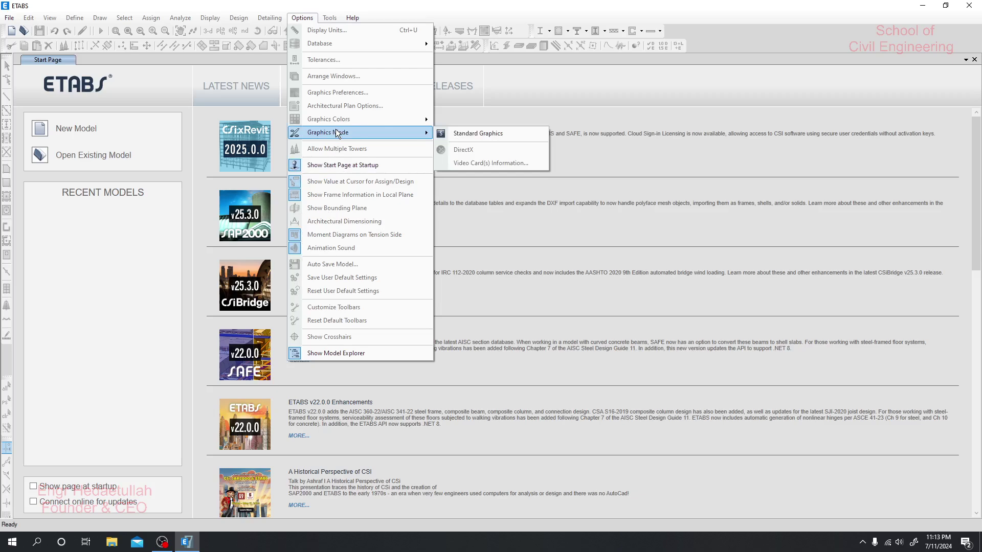
pyautogui.click(489, 133)
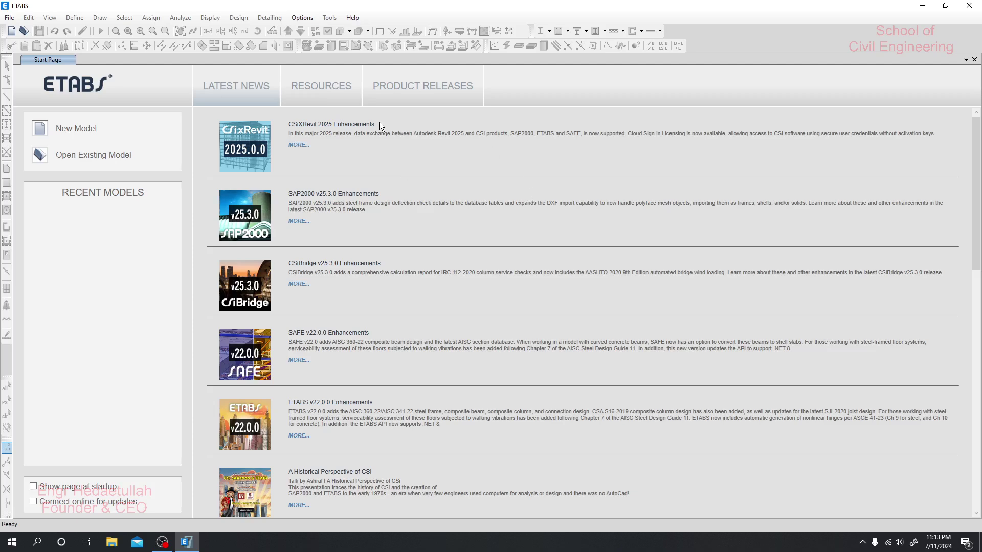
pyautogui.click(307, 18)
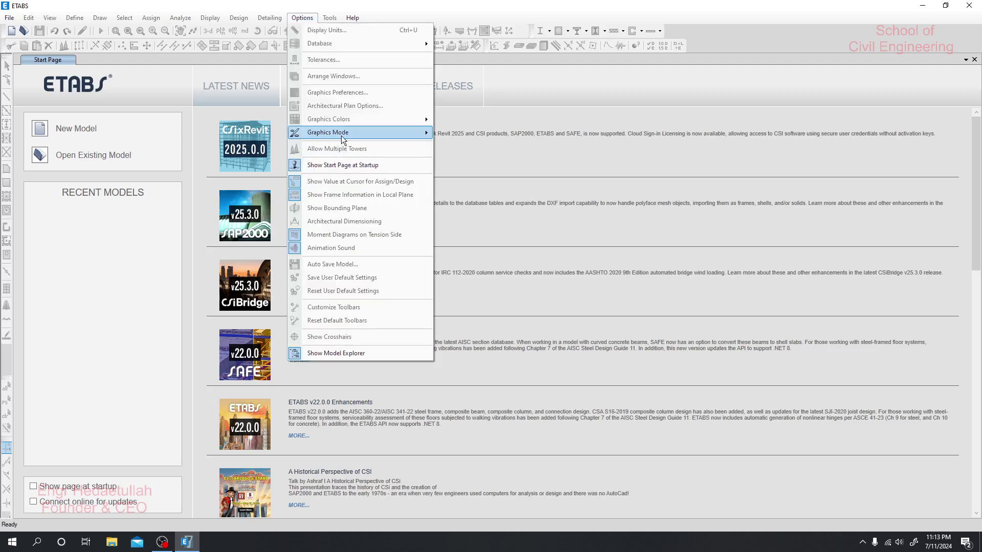
# Look up the program's version, build and license information in About ETABS, and close it.
pyautogui.click(10, 18)
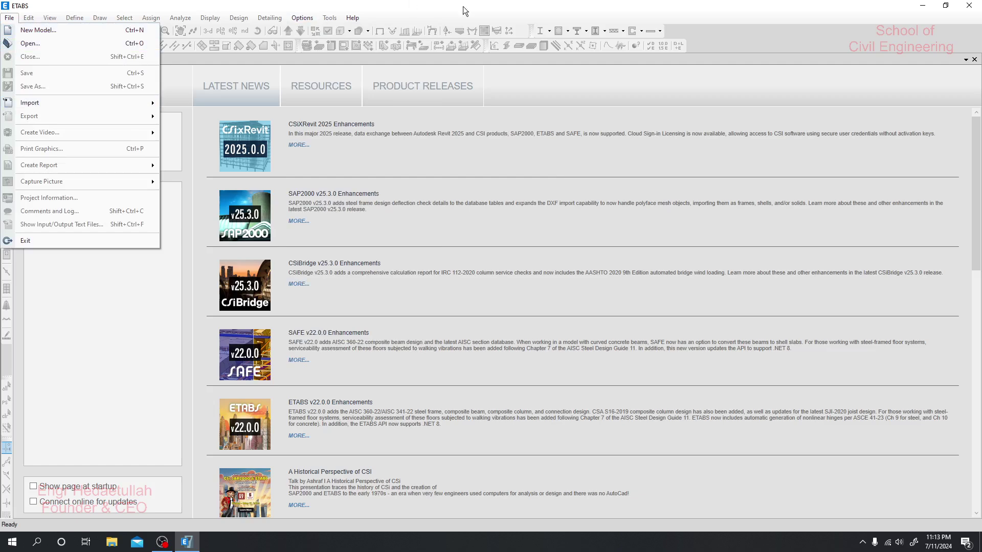
pyautogui.moveTo(354, 16)
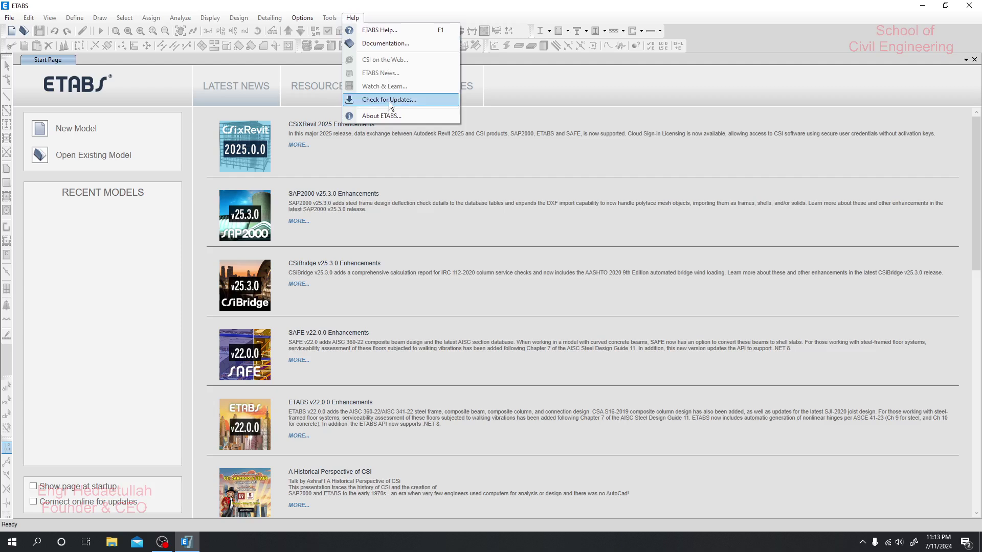
pyautogui.click(389, 115)
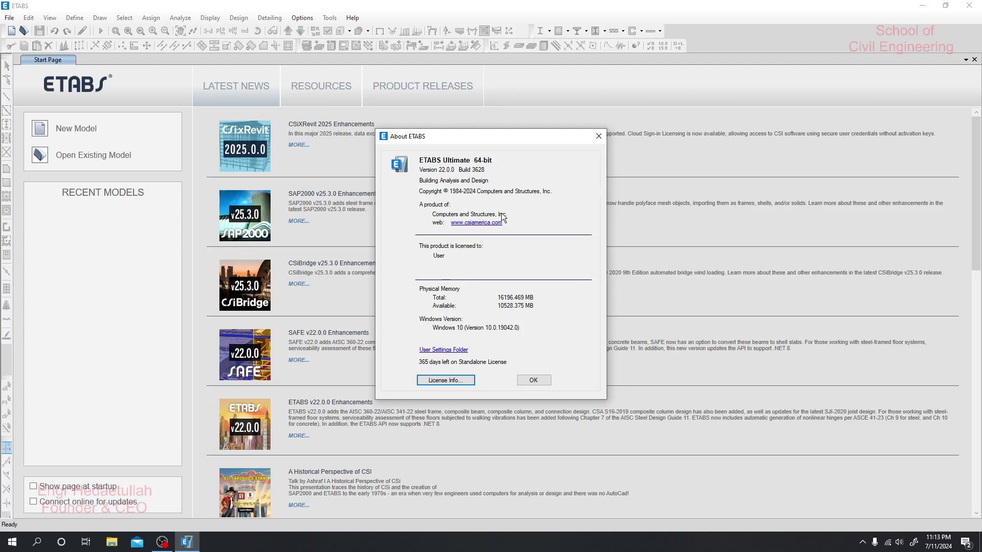
pyautogui.click(597, 136)
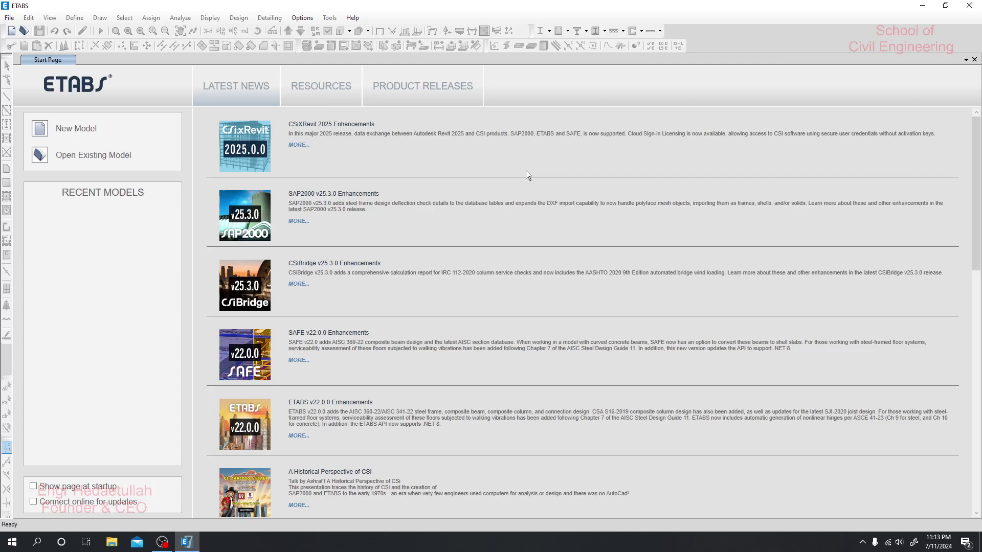